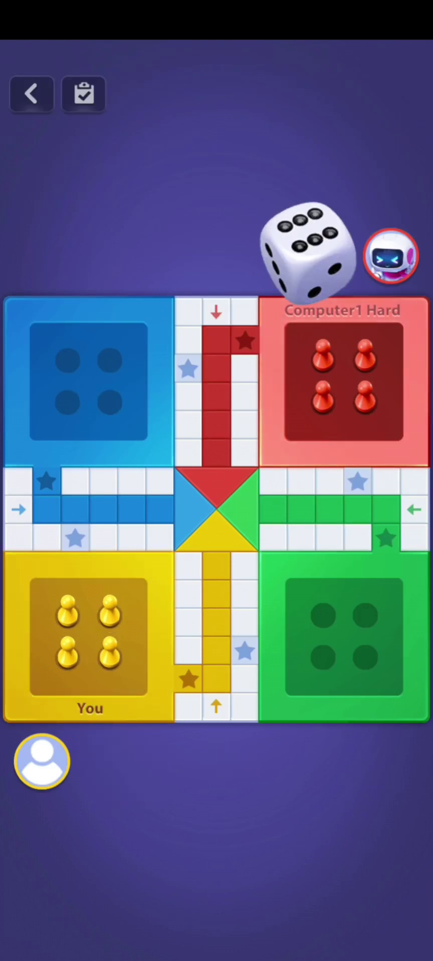
{"action": "left_click", "coordinate": [124, 762]}
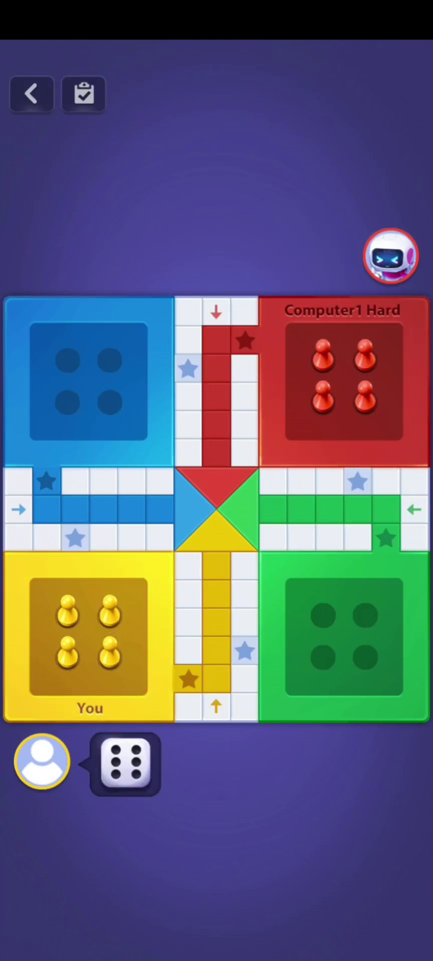
Roll a six, bring two yellow pawns out, and advance one two squares up the yellow column
{"action": "left_click", "coordinate": [109, 654]}
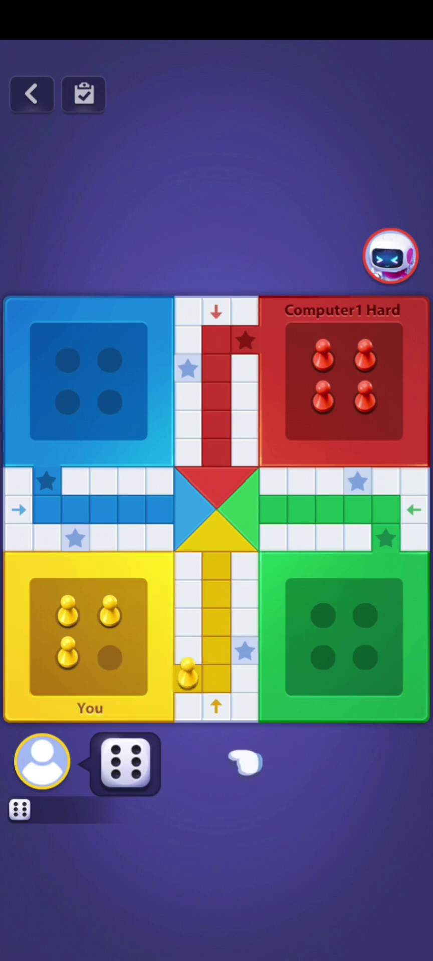
{"action": "left_click", "coordinate": [109, 609]}
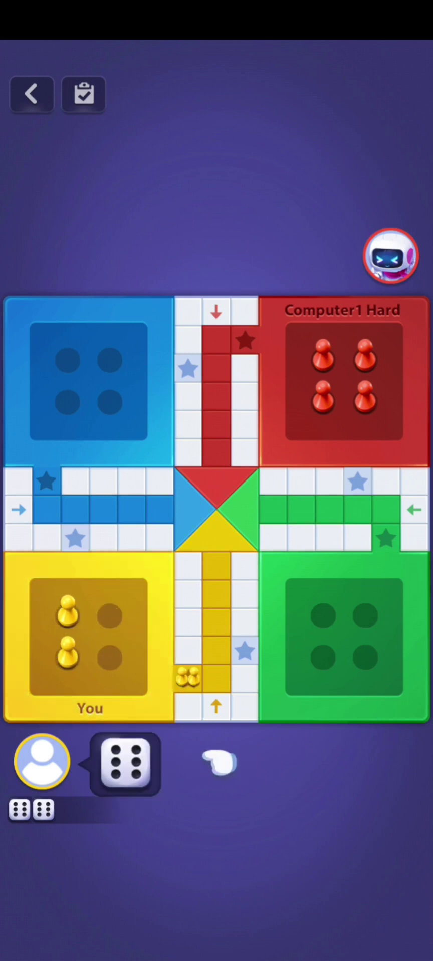
{"action": "left_click", "coordinate": [124, 762]}
{"action": "left_click", "coordinate": [188, 676]}
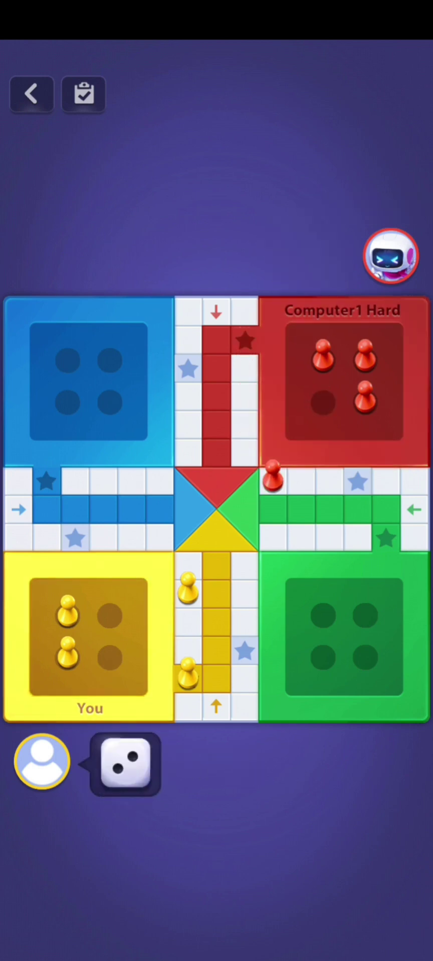
{"action": "left_click", "coordinate": [188, 586]}
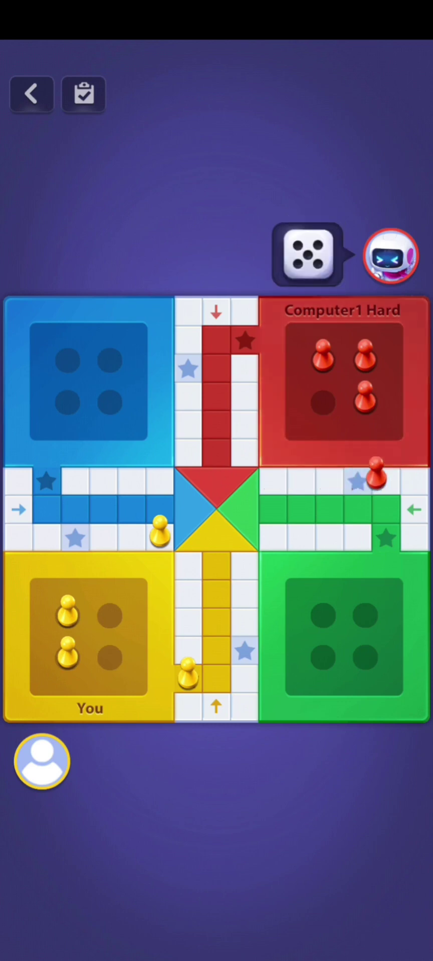
Bring a third yellow pawn out and advance the lead pawn along the left arm
{"action": "left_click", "coordinate": [125, 762]}
{"action": "left_click", "coordinate": [66, 612]}
{"action": "left_click", "coordinate": [125, 762]}
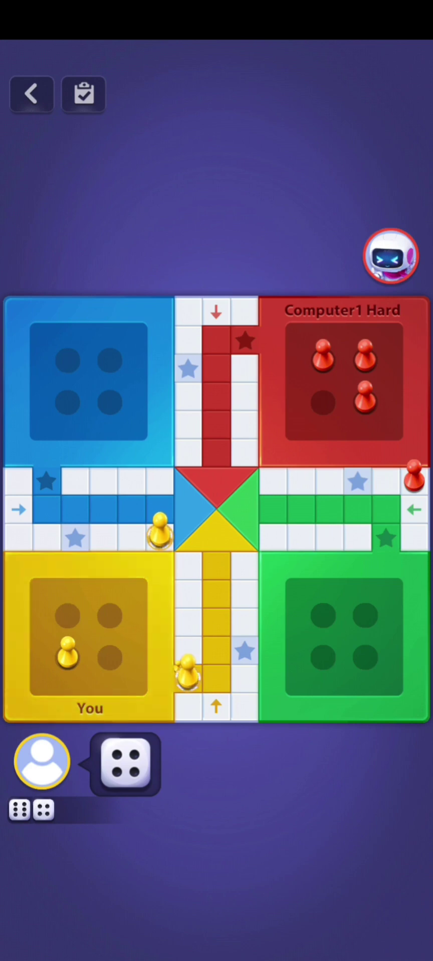
{"action": "left_click", "coordinate": [160, 530]}
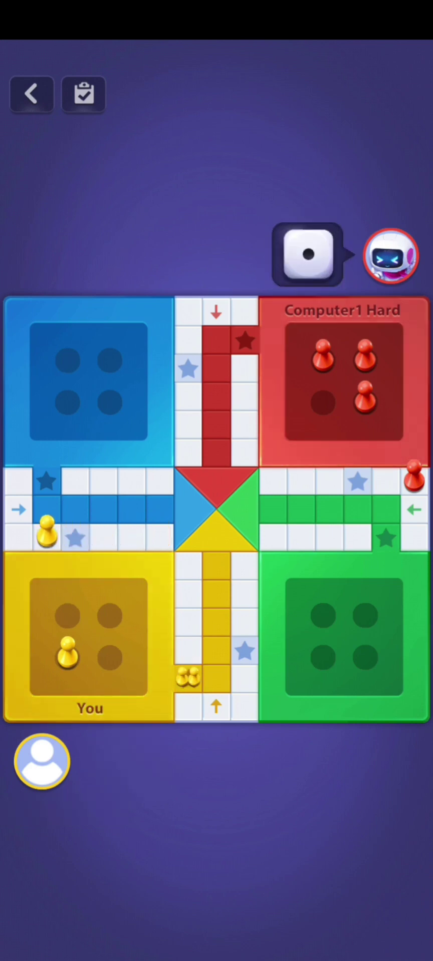
{"action": "left_click", "coordinate": [125, 763]}
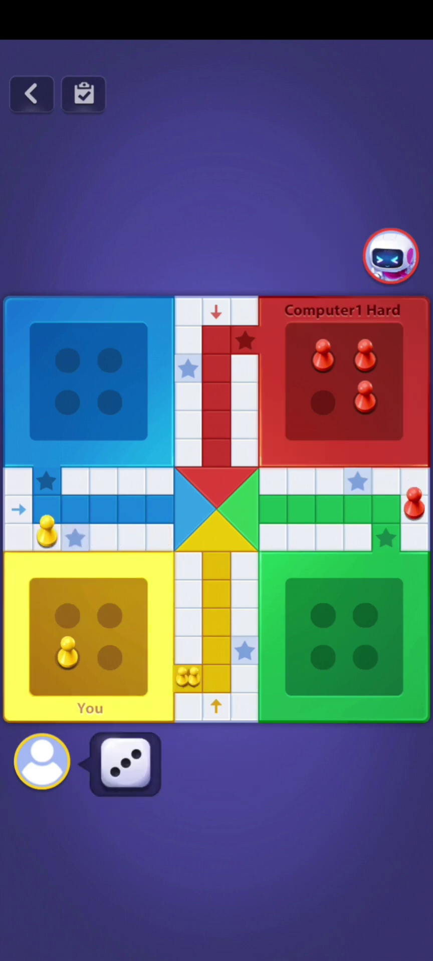
{"action": "left_click", "coordinate": [187, 676]}
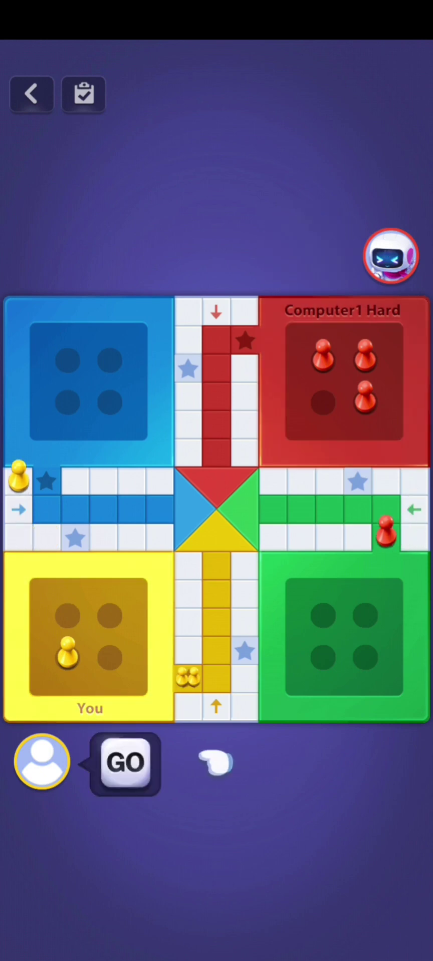
Advance the lead yellow pawn and bring the last yellow pawn out of base
{"action": "left_click", "coordinate": [125, 762]}
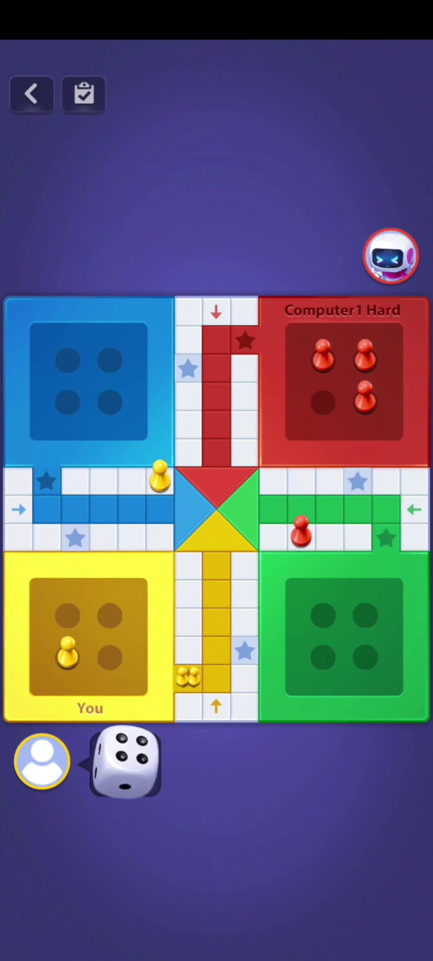
{"action": "left_click", "coordinate": [160, 480]}
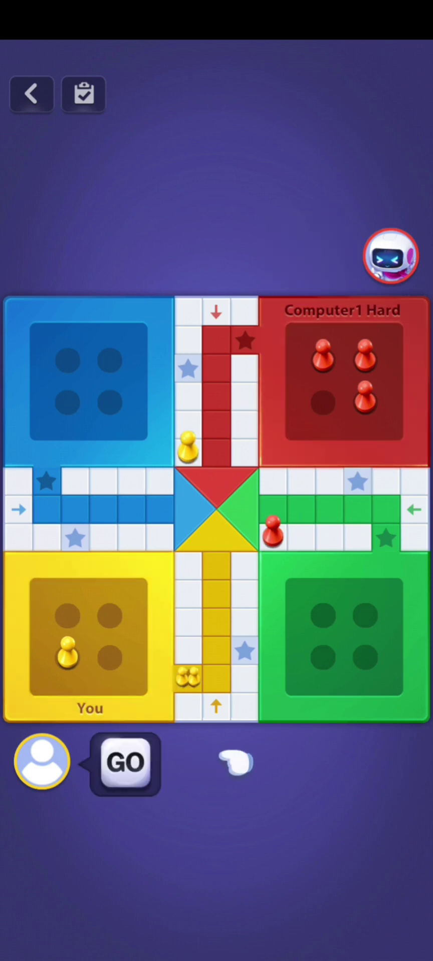
{"action": "left_click", "coordinate": [125, 763]}
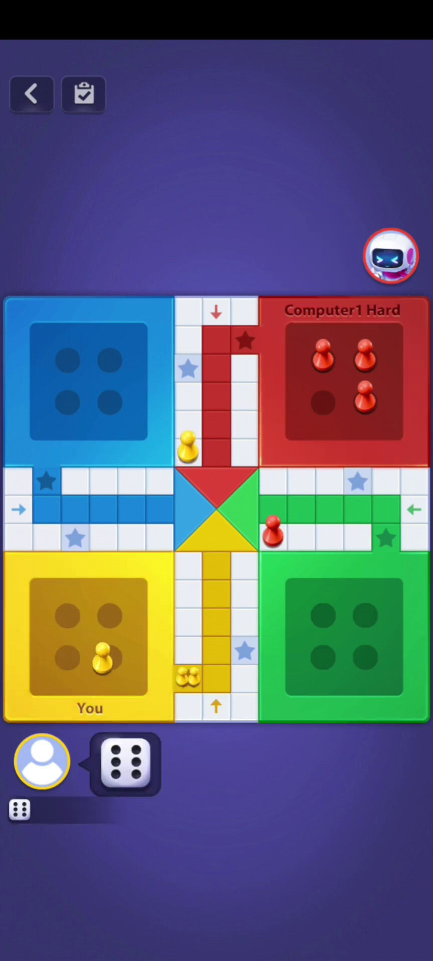
{"action": "left_click", "coordinate": [187, 445]}
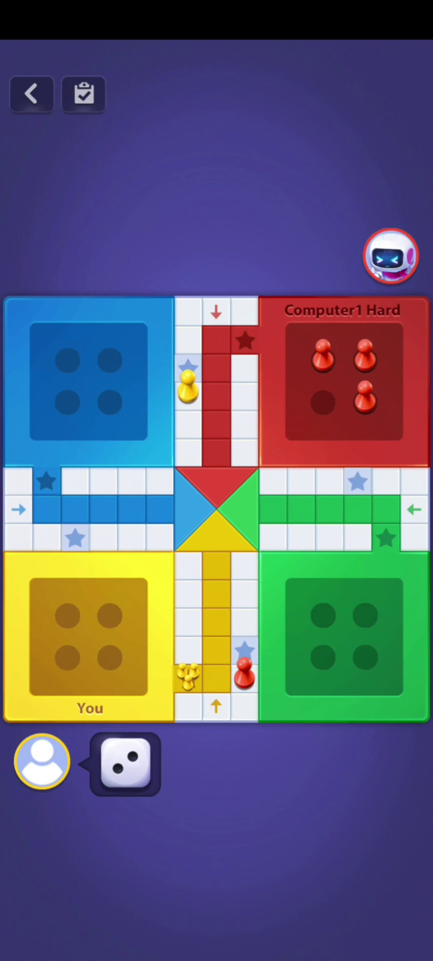
Move the lead yellow pawn two squares and past the top of the board
{"action": "left_click", "coordinate": [187, 383]}
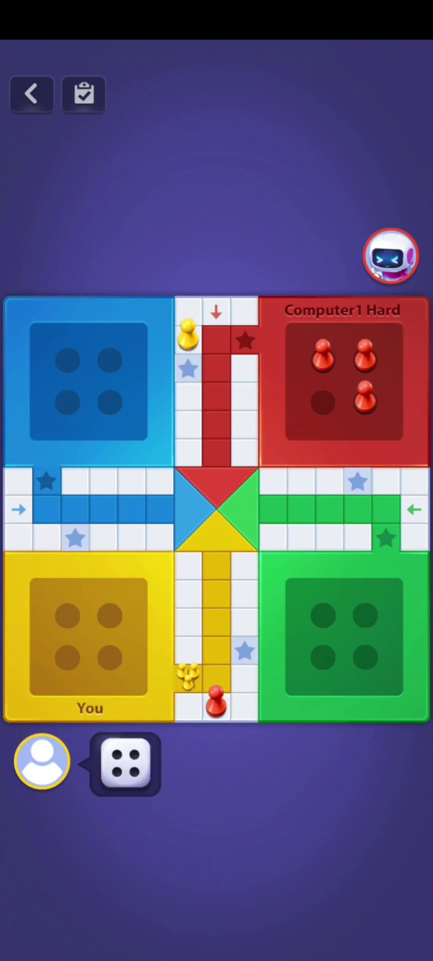
{"action": "left_click", "coordinate": [236, 304]}
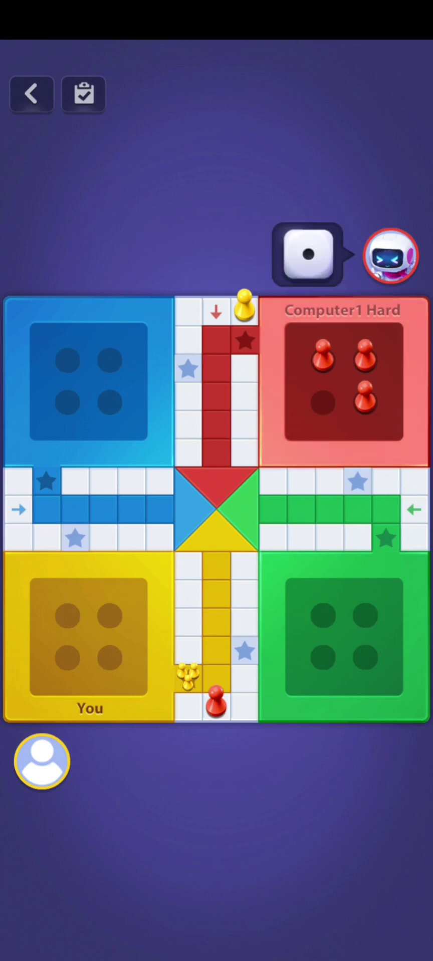
{"action": "left_click", "coordinate": [125, 763]}
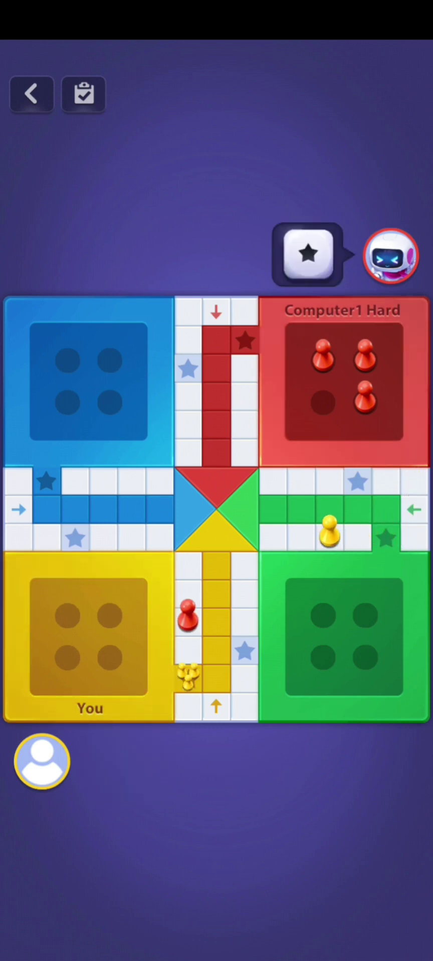
{"action": "left_click", "coordinate": [125, 762]}
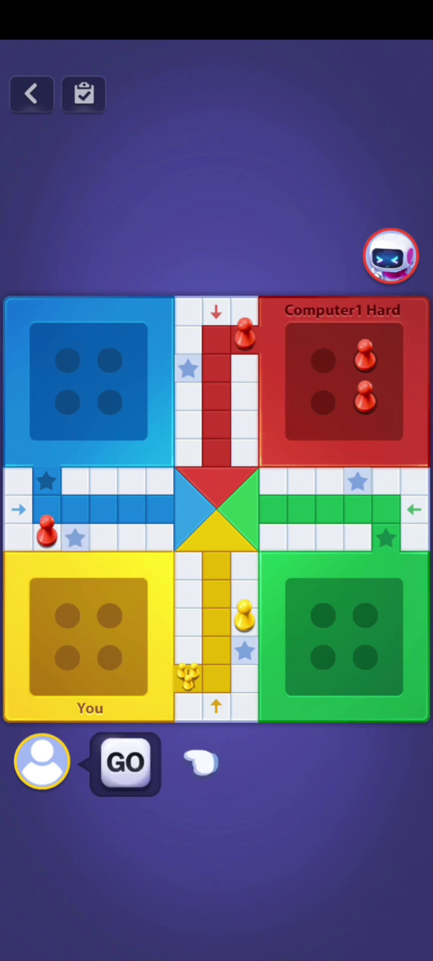
Advance the lead yellow pawn, then move another yellow pawn five squares from start
{"action": "left_click", "coordinate": [125, 762]}
{"action": "left_click", "coordinate": [242, 616]}
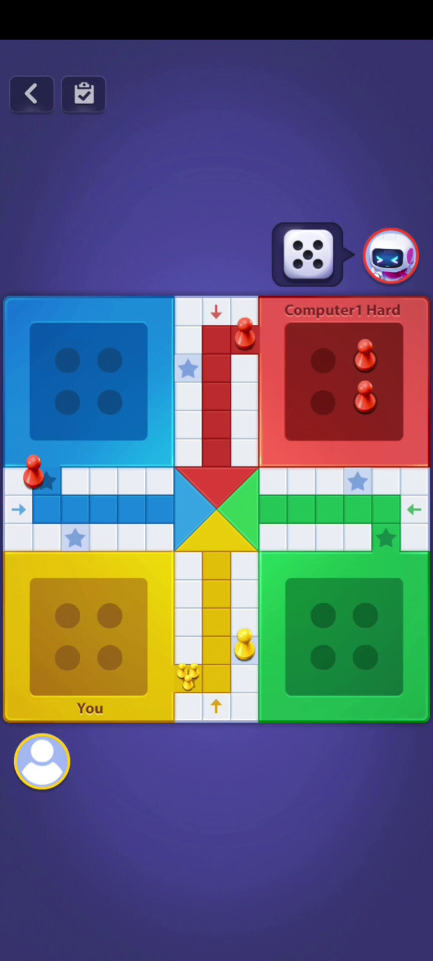
{"action": "left_click", "coordinate": [125, 762]}
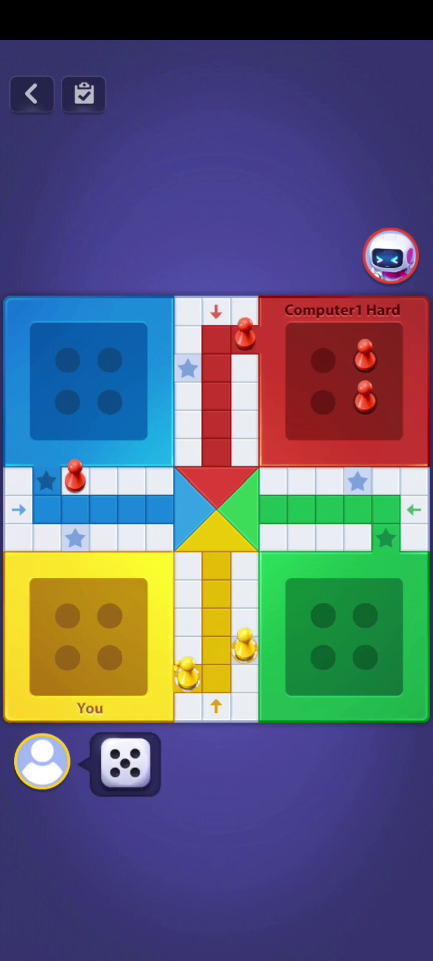
{"action": "left_click", "coordinate": [186, 672]}
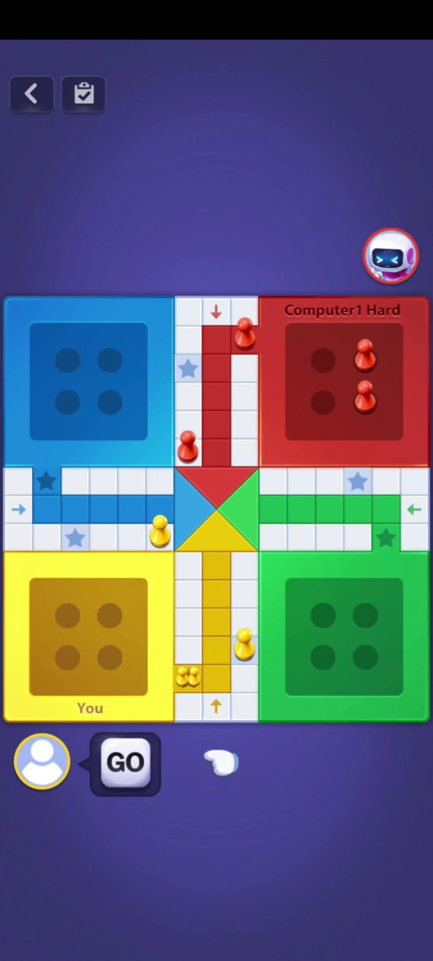
Capture a red pawn on the left arm, then advance the yellow pawn near the top
{"action": "left_click", "coordinate": [125, 762]}
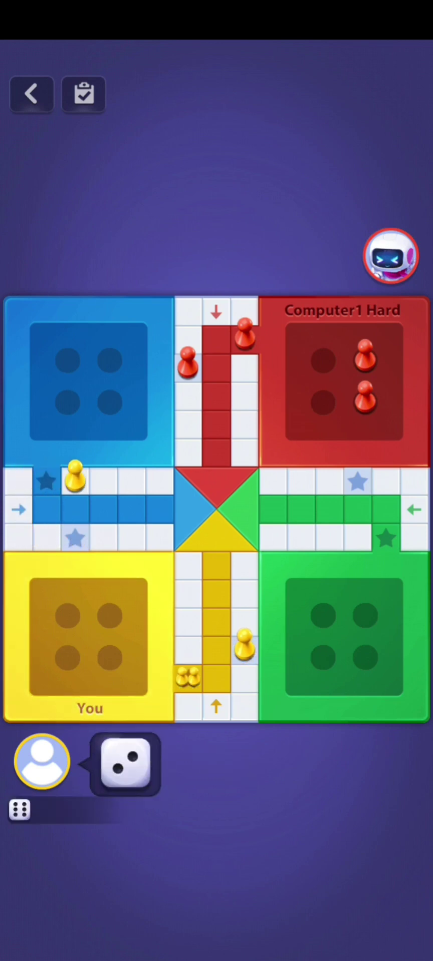
{"action": "left_click", "coordinate": [104, 475]}
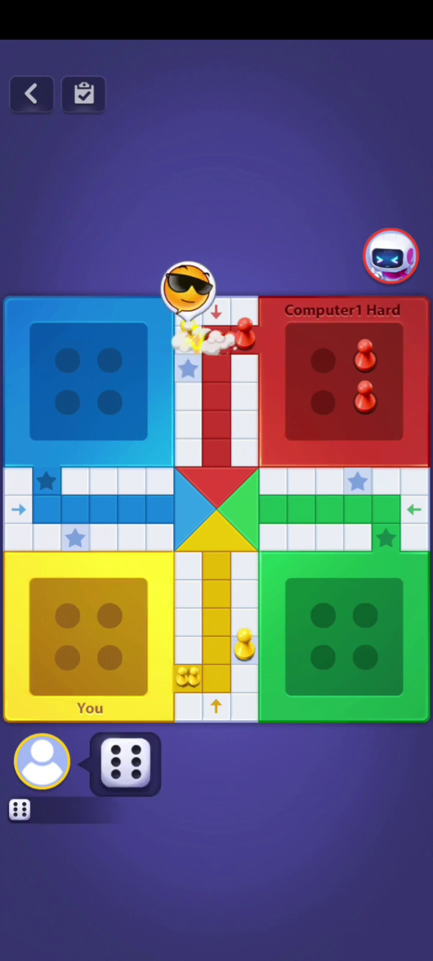
{"action": "left_click", "coordinate": [124, 762]}
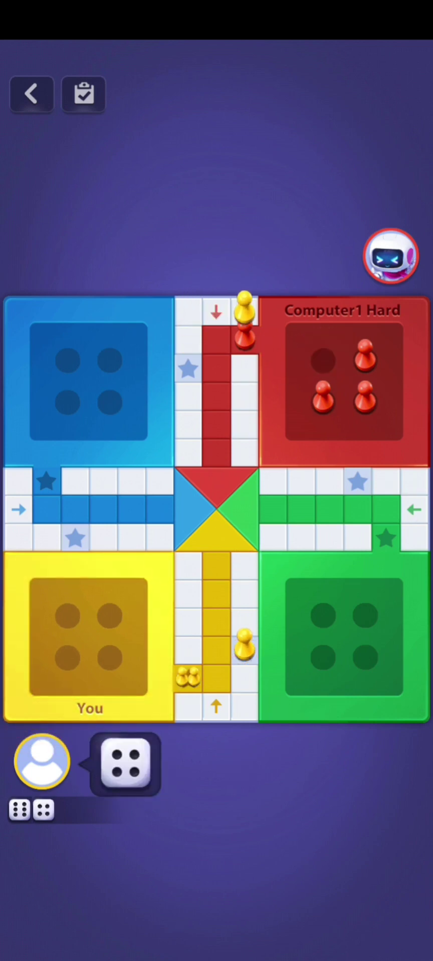
{"action": "left_click", "coordinate": [244, 315]}
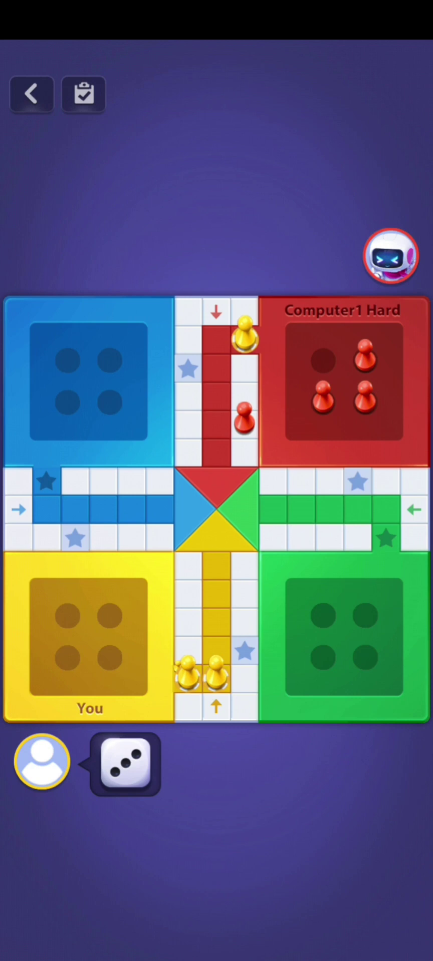
Move the top yellow pawn two, four, then two squares along the right arm; move another pawn one square
{"action": "left_click", "coordinate": [124, 762]}
{"action": "left_click", "coordinate": [244, 422]}
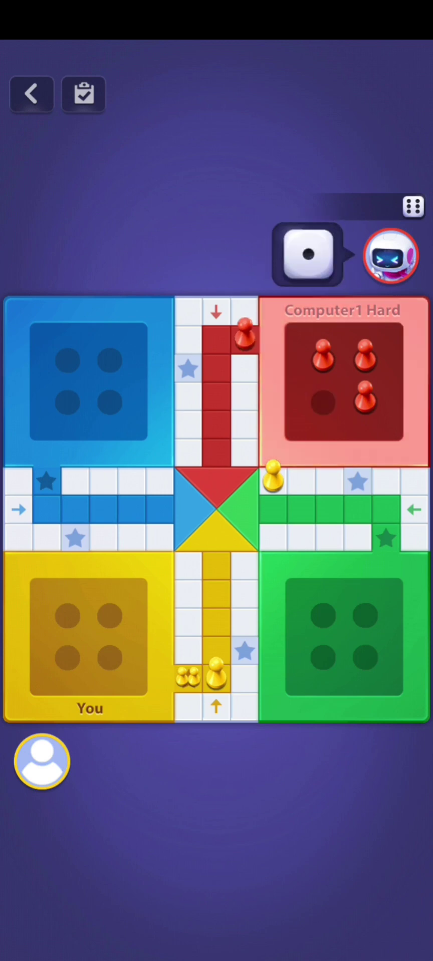
{"action": "left_click", "coordinate": [124, 762]}
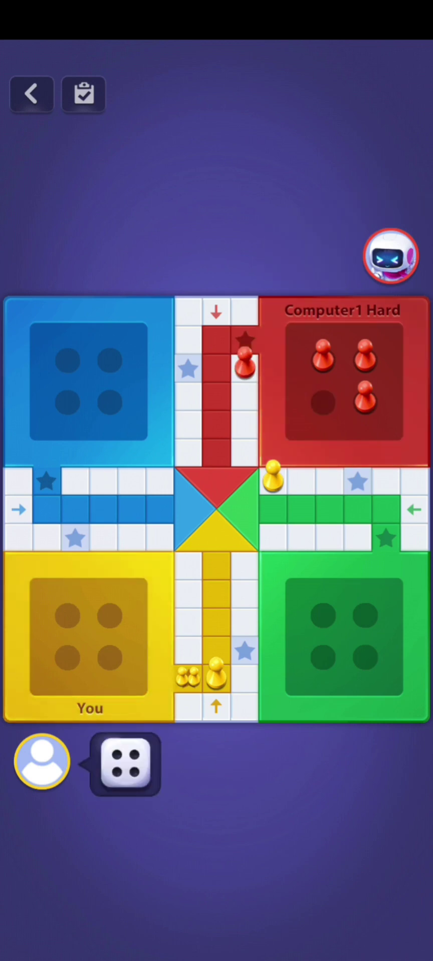
{"action": "left_click", "coordinate": [272, 477]}
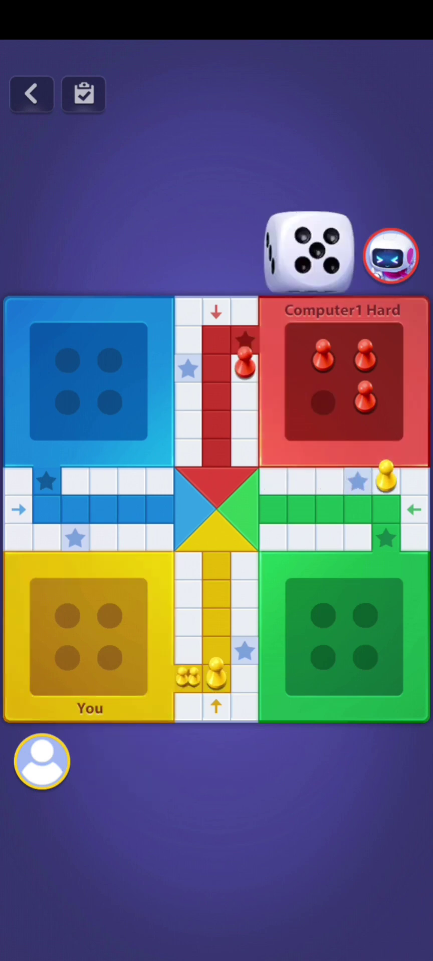
{"action": "left_click", "coordinate": [124, 762]}
{"action": "left_click", "coordinate": [385, 477]}
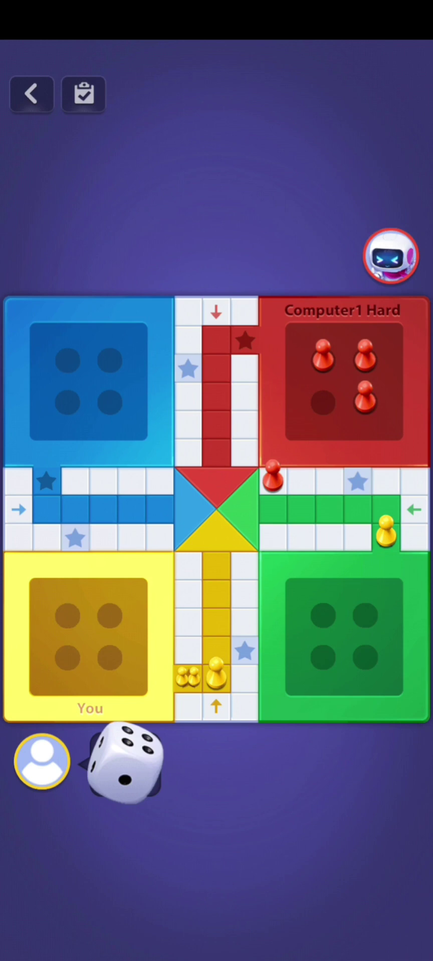
{"action": "left_click", "coordinate": [216, 672]}
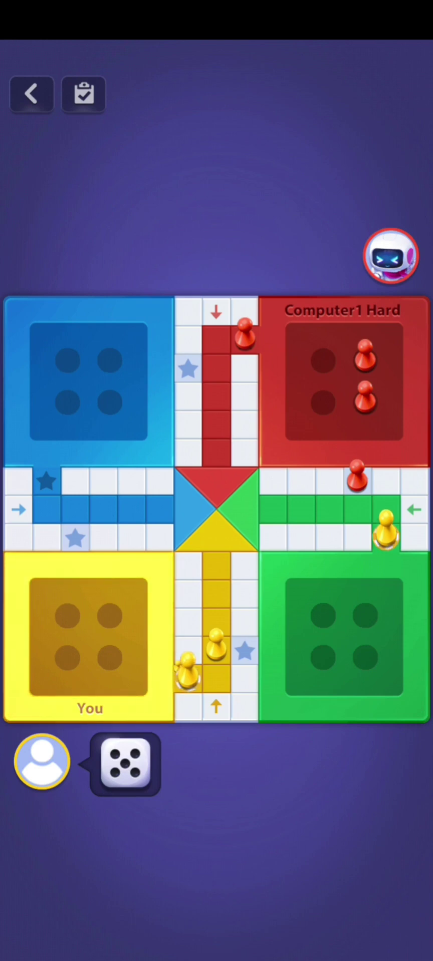
Advance a yellow pawn along the left arm, ending with a one-square move
{"action": "left_click", "coordinate": [124, 762]}
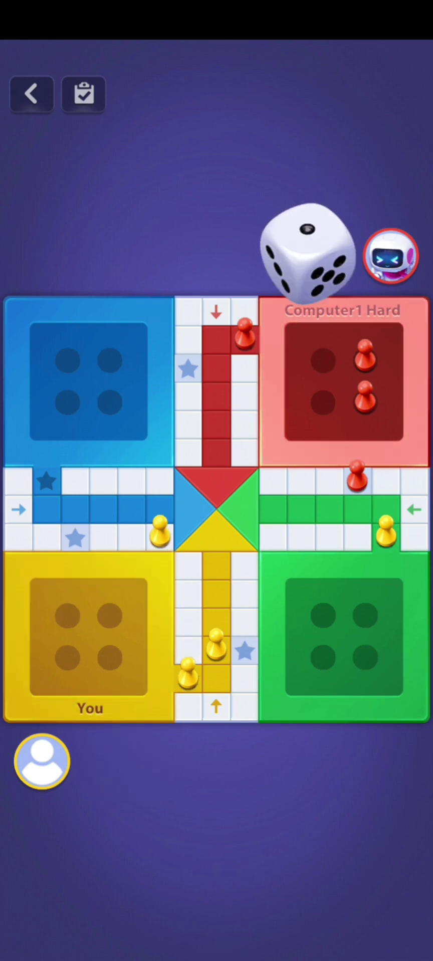
{"action": "left_click", "coordinate": [123, 762]}
{"action": "left_click", "coordinate": [111, 530]}
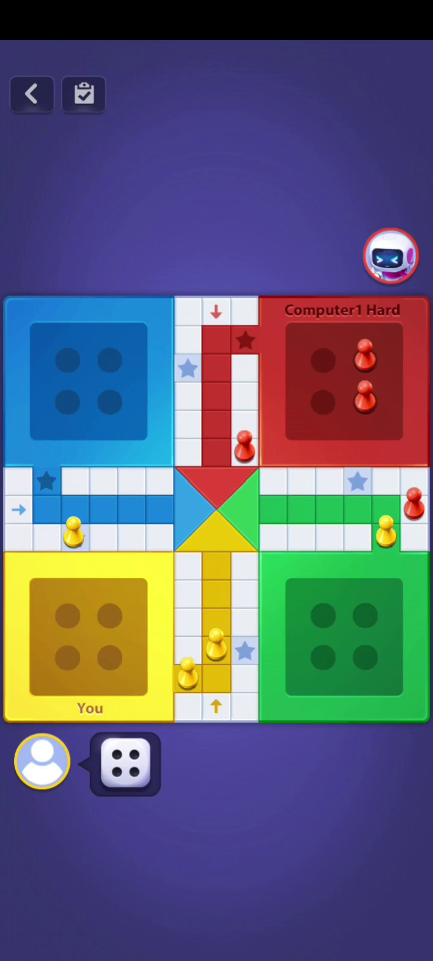
{"action": "left_click", "coordinate": [18, 502]}
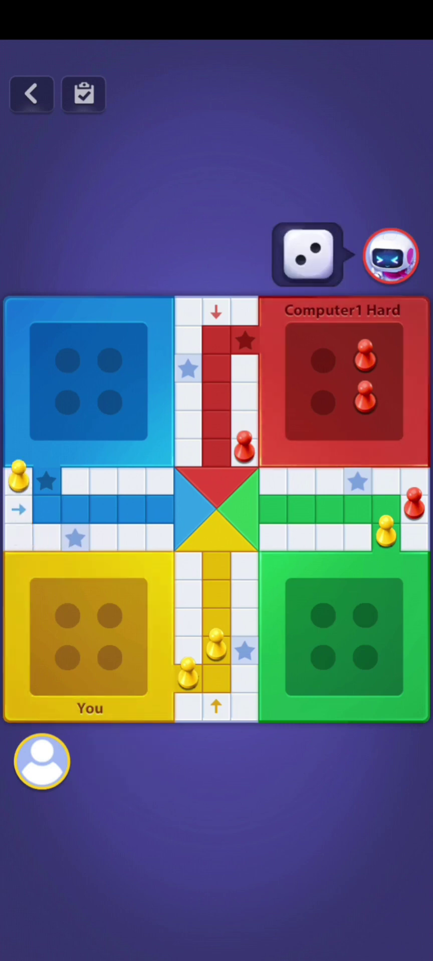
{"action": "left_click", "coordinate": [123, 763]}
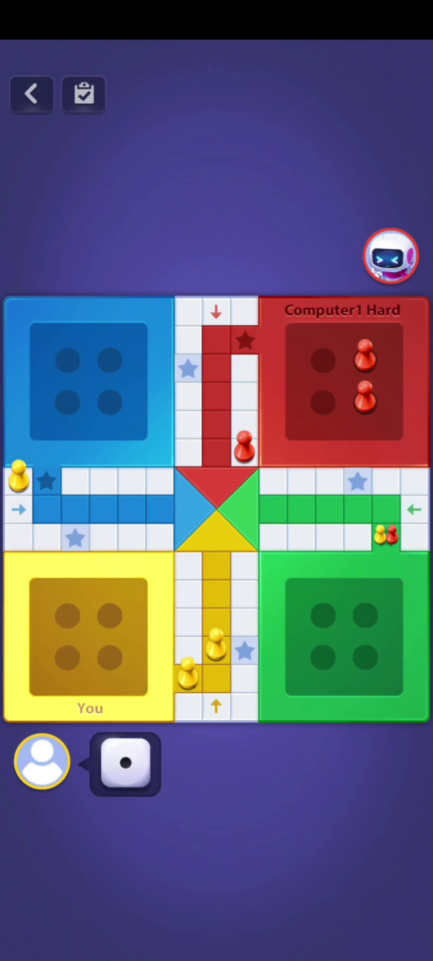
{"action": "left_click", "coordinate": [18, 479]}
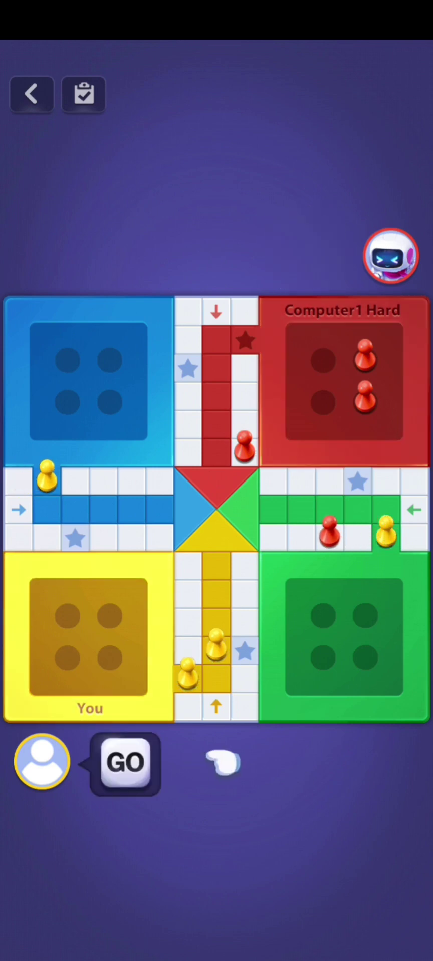
Move the left yellow pawn six squares, then the top pawn up the top arm
{"action": "left_click", "coordinate": [124, 762]}
{"action": "left_click", "coordinate": [47, 477]}
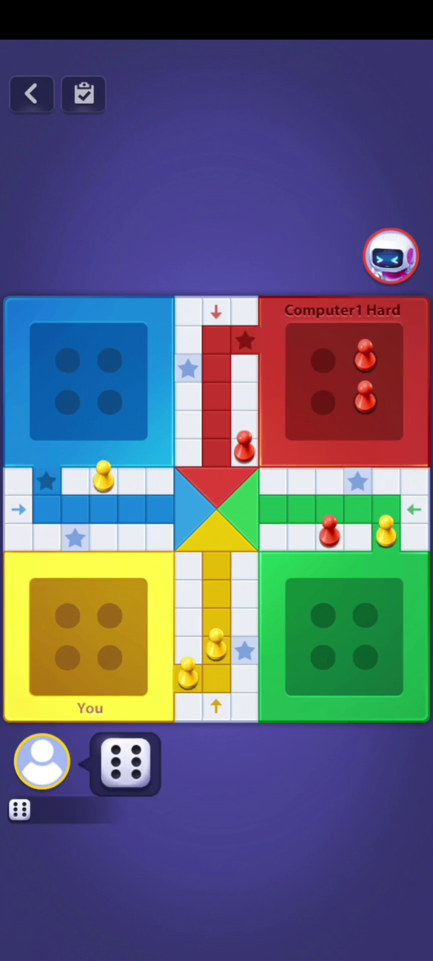
{"action": "left_click", "coordinate": [124, 762]}
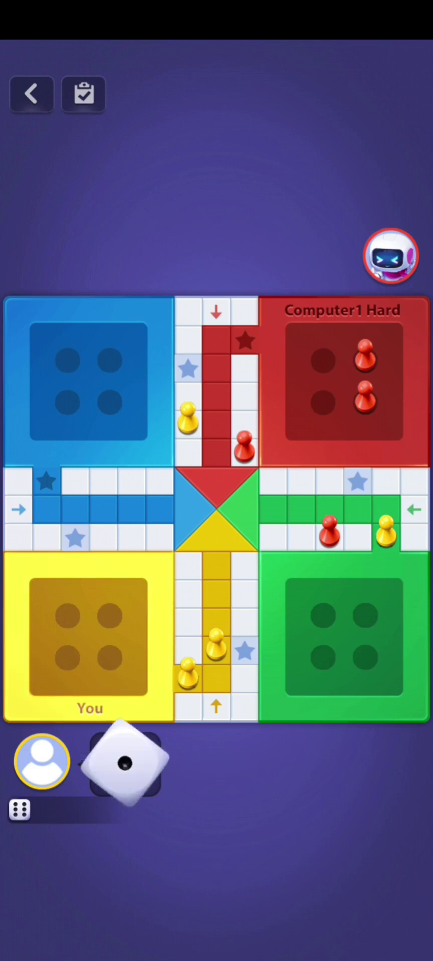
{"action": "left_click", "coordinate": [187, 416]}
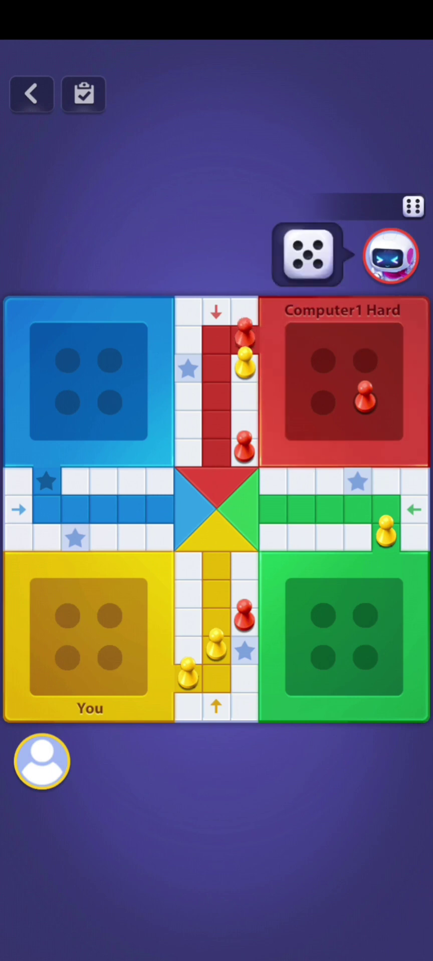
{"action": "left_click", "coordinate": [126, 763]}
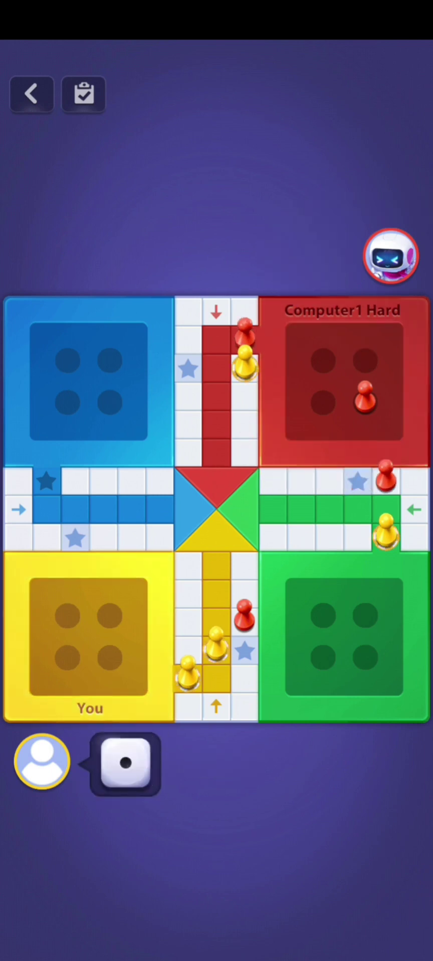
{"action": "left_click", "coordinate": [244, 379]}
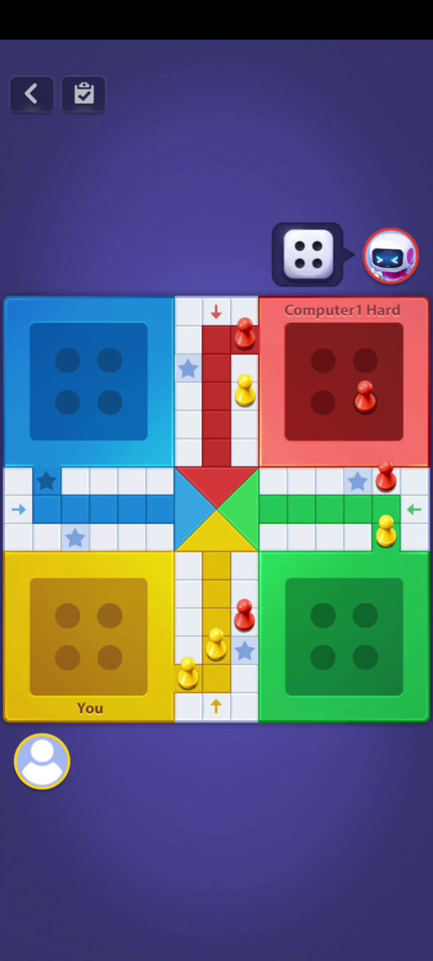
Bring a yellow pawn into the home centre, then capture a red pawn on the right arm
{"action": "left_click", "coordinate": [125, 762]}
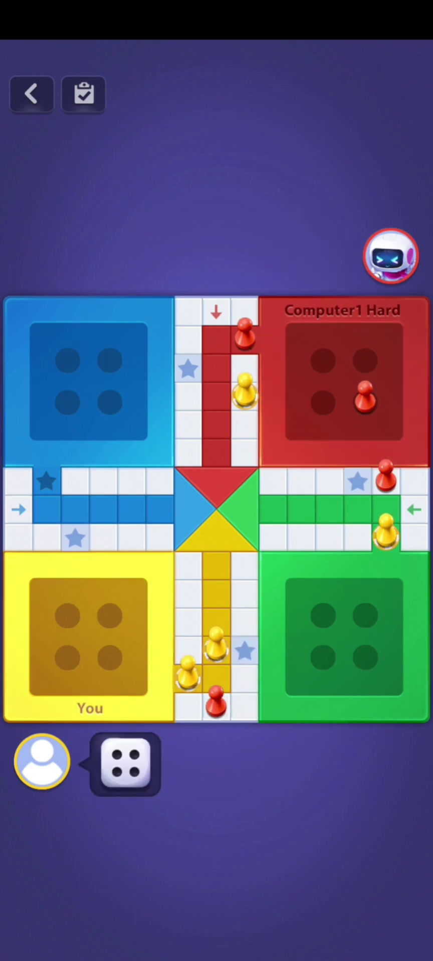
{"action": "left_click", "coordinate": [215, 568]}
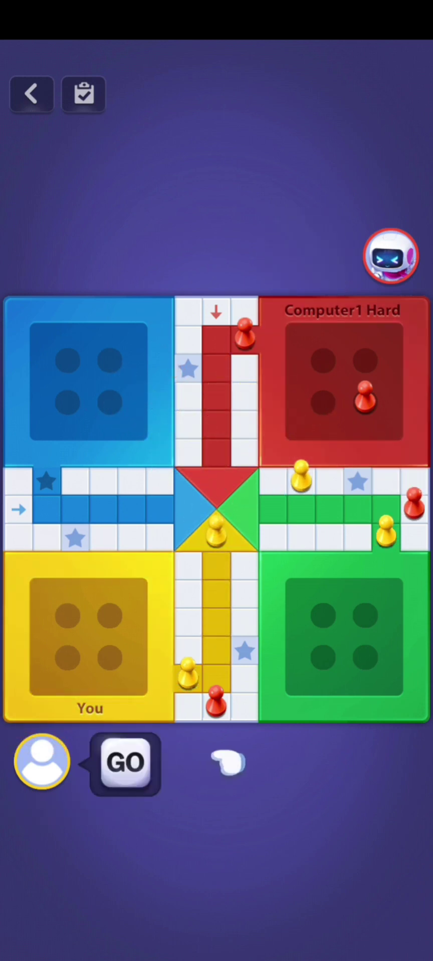
{"action": "left_click", "coordinate": [124, 760]}
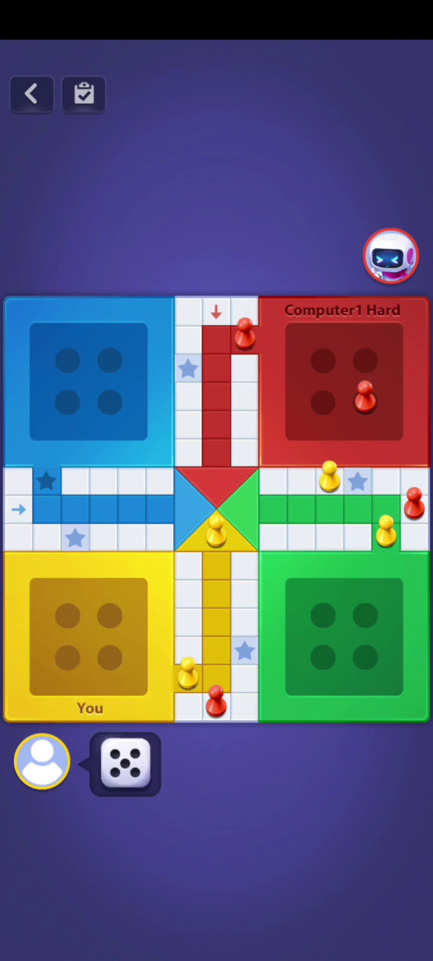
{"action": "left_click", "coordinate": [404, 473]}
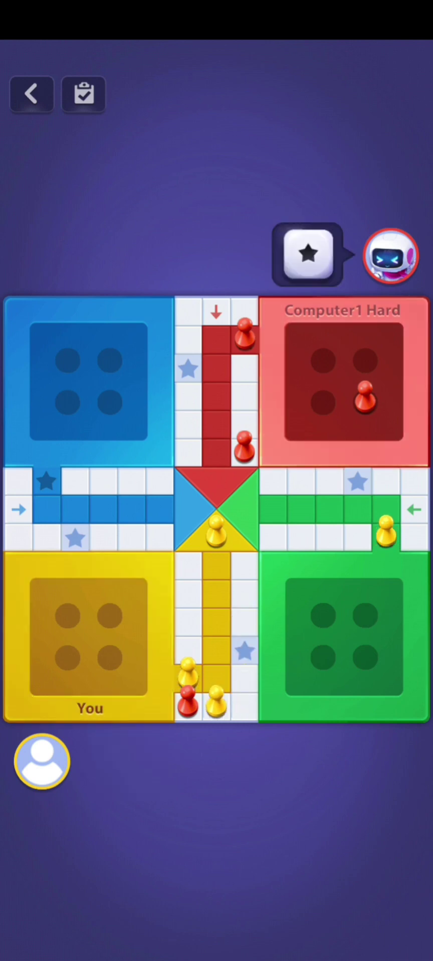
Advance yellow pawns from the start area two and three squares toward the left arm
{"action": "left_click", "coordinate": [126, 758]}
{"action": "left_click", "coordinate": [127, 762]}
{"action": "left_click", "coordinate": [214, 702]}
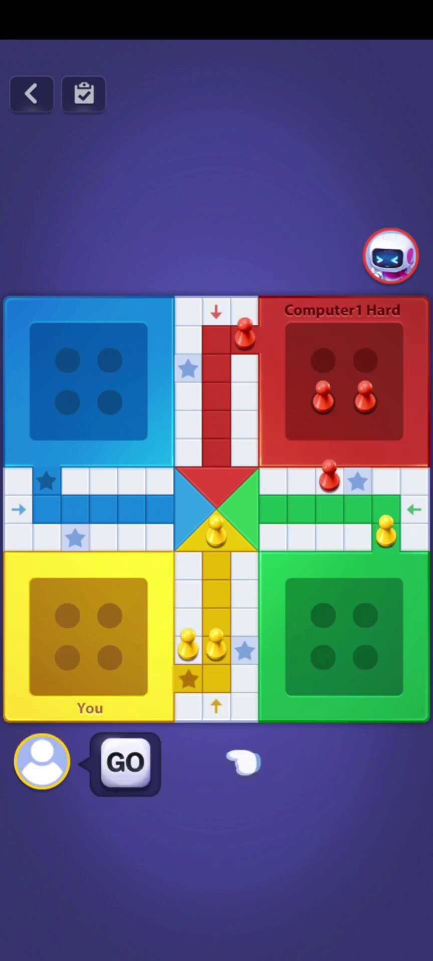
{"action": "left_click", "coordinate": [188, 597]}
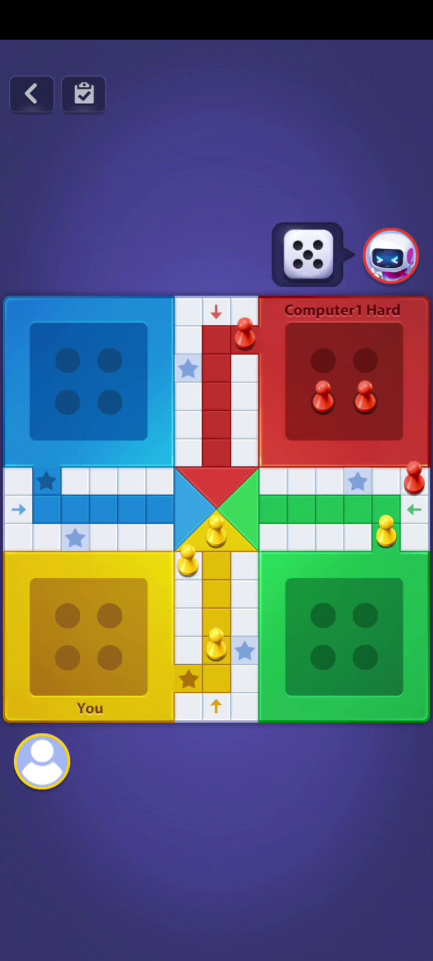
{"action": "left_click", "coordinate": [124, 760]}
{"action": "left_click", "coordinate": [188, 562]}
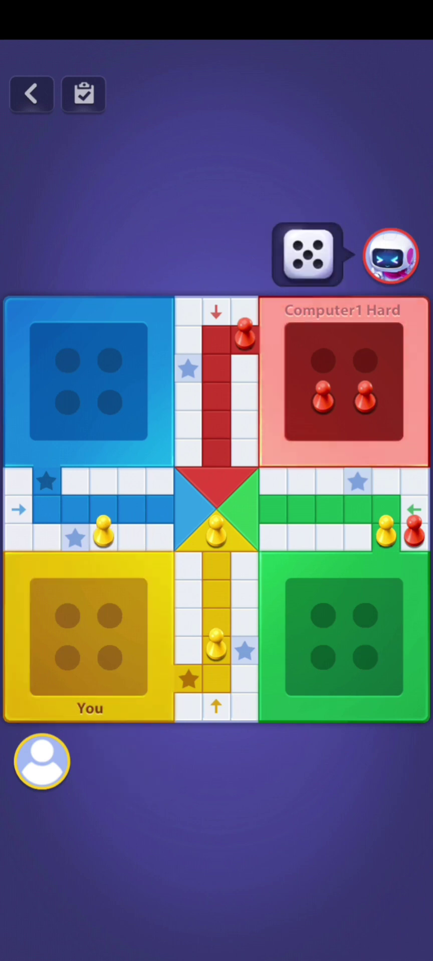
Move the left-arm yellow pawn six, three, and then one square
{"action": "left_click", "coordinate": [124, 762]}
{"action": "left_click", "coordinate": [104, 533]}
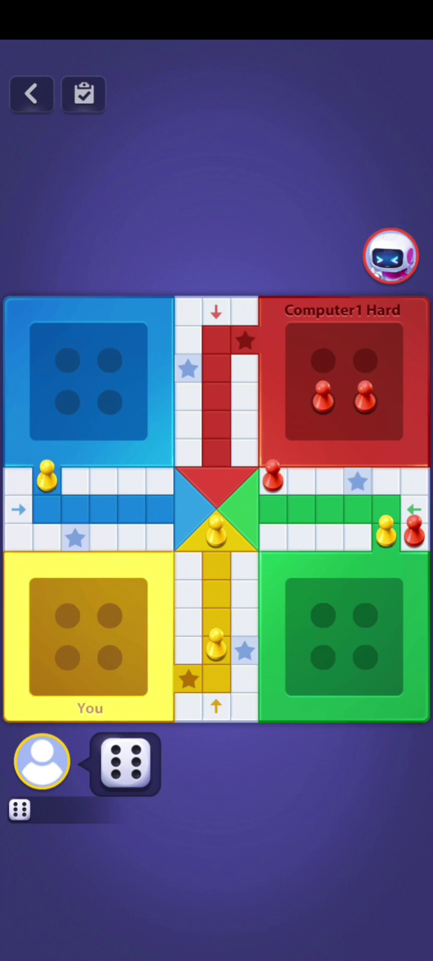
{"action": "left_click", "coordinate": [123, 762]}
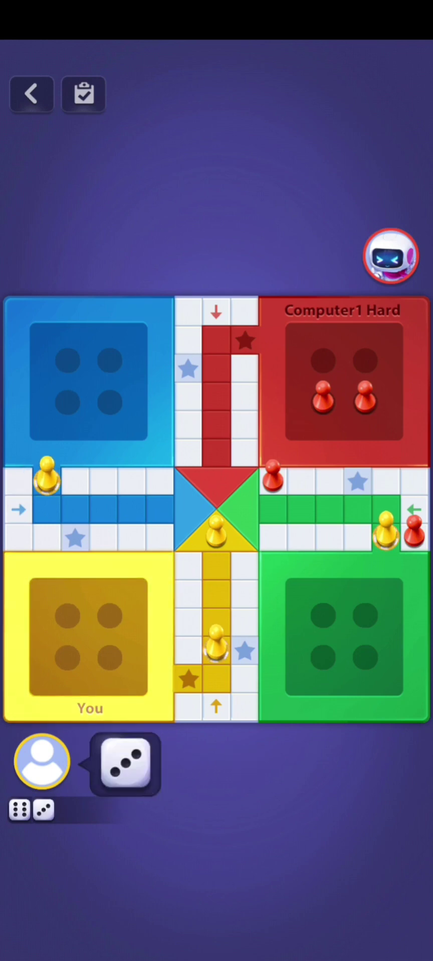
{"action": "left_click", "coordinate": [46, 475]}
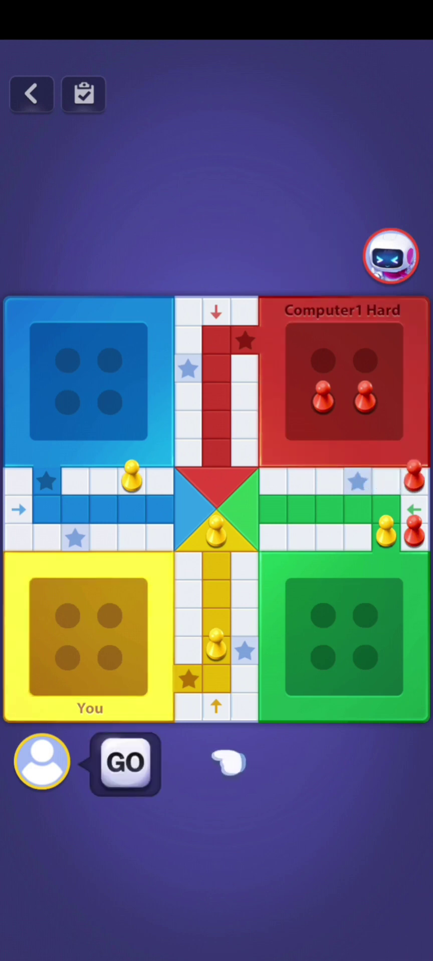
{"action": "left_click", "coordinate": [124, 762]}
{"action": "left_click", "coordinate": [131, 478]}
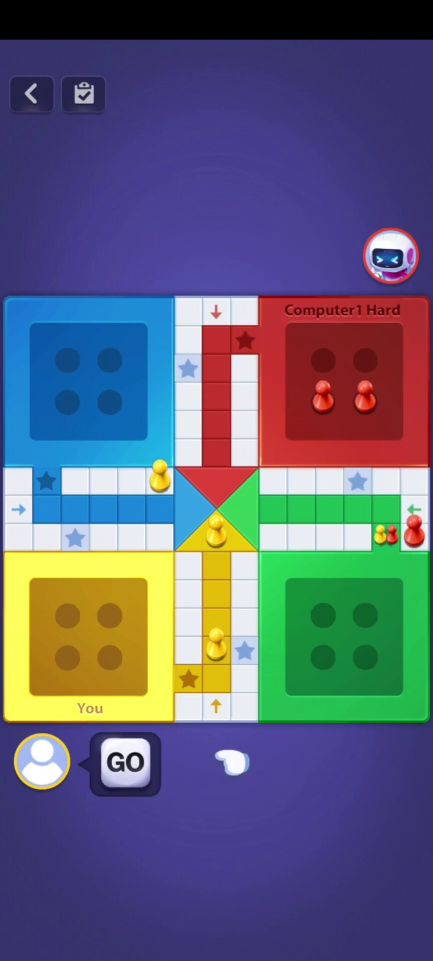
Advance the top yellow pawn two squares, then land on the red pawn on the right arm
{"action": "left_click", "coordinate": [124, 763]}
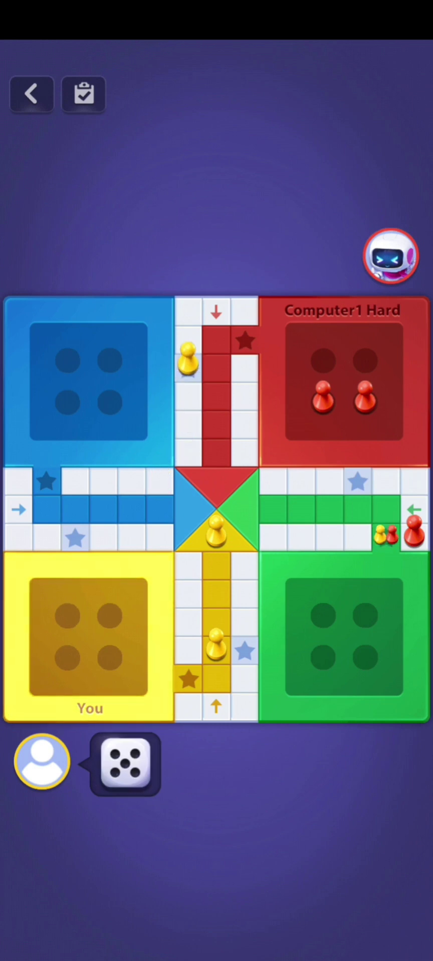
{"action": "left_click", "coordinate": [186, 359]}
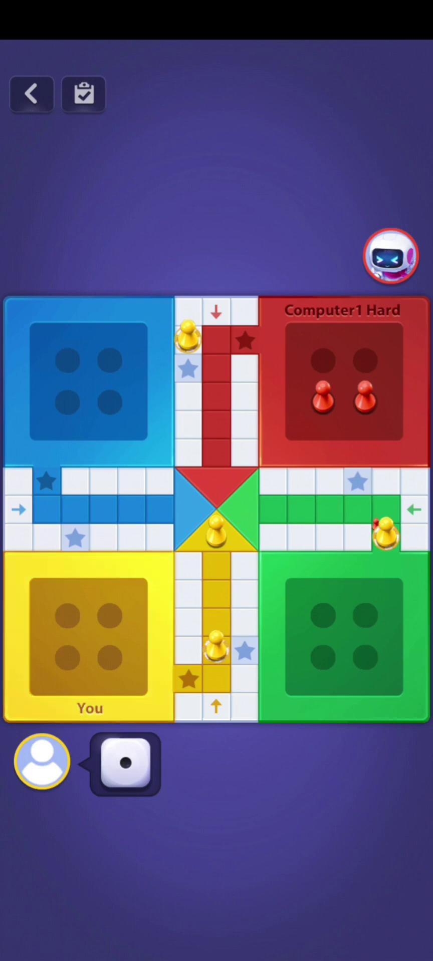
{"action": "left_click", "coordinate": [186, 336]}
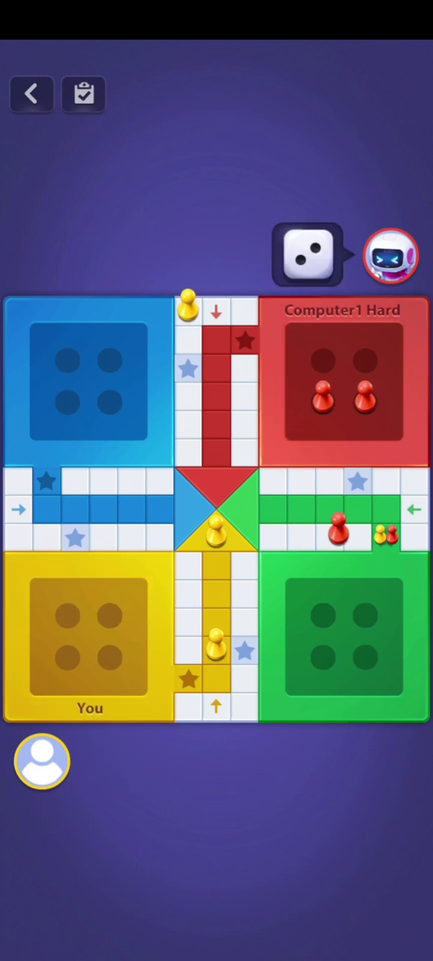
{"action": "left_click", "coordinate": [124, 762]}
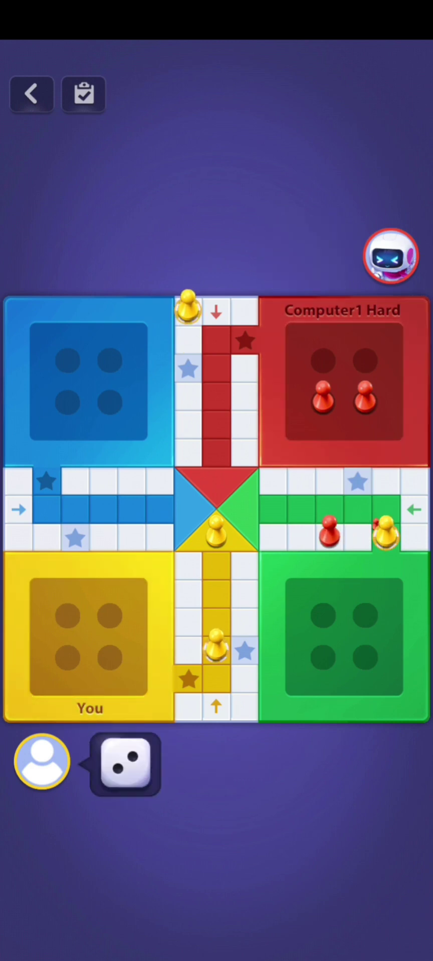
{"action": "left_click", "coordinate": [349, 526]}
Move a yellow pawn into the yellow home column, then move the top pawn one square
{"action": "left_click", "coordinate": [123, 762]}
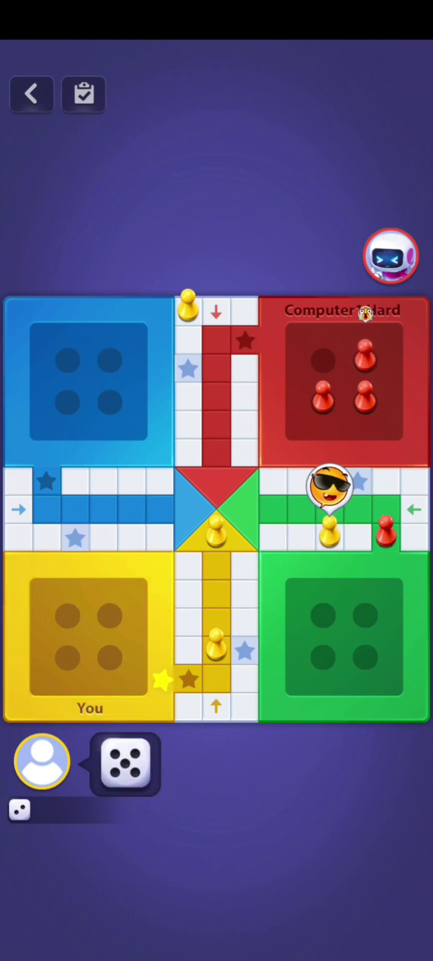
{"action": "left_click", "coordinate": [331, 525]}
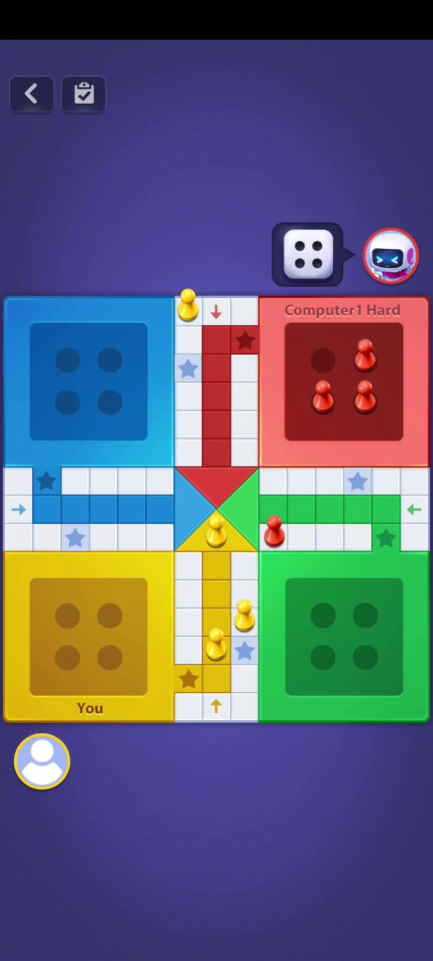
{"action": "left_click", "coordinate": [124, 762]}
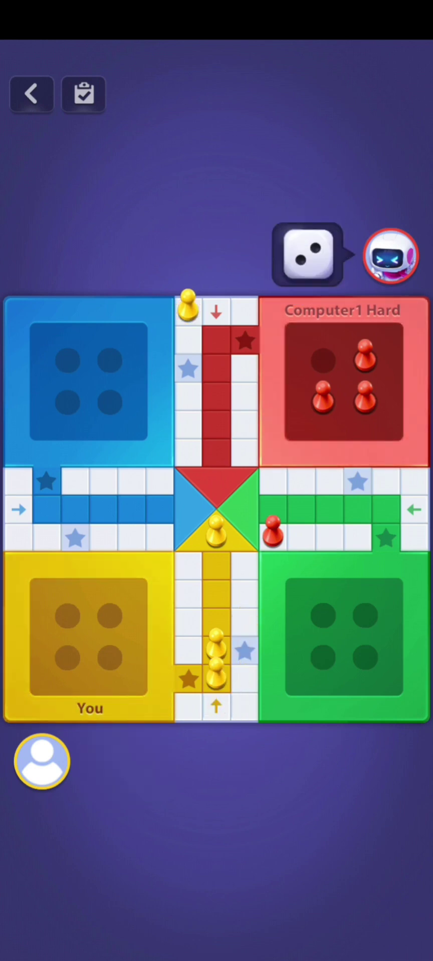
{"action": "left_click", "coordinate": [124, 762]}
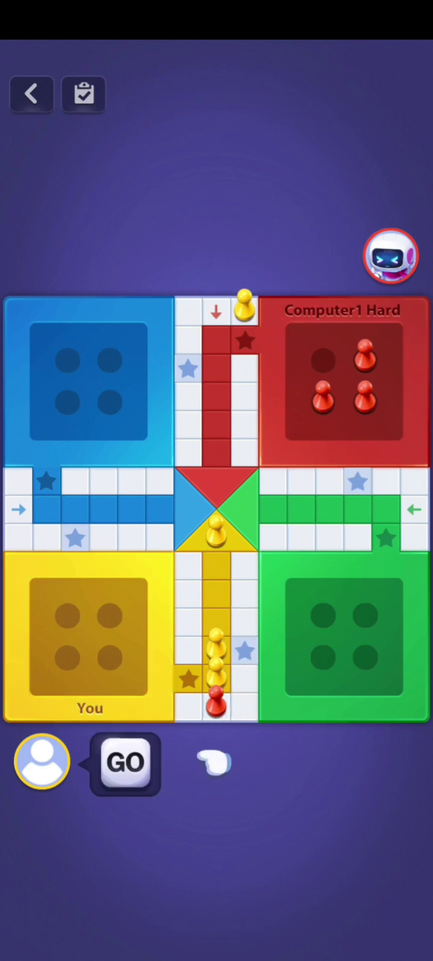
{"action": "left_click", "coordinate": [126, 759]}
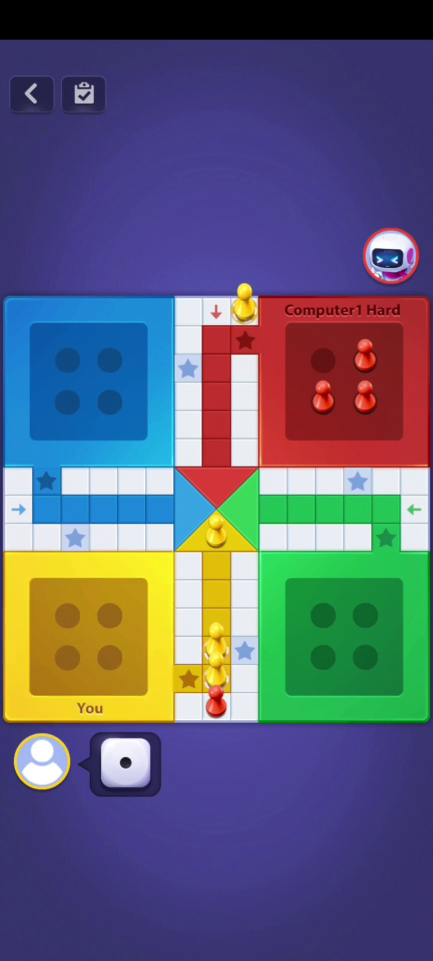
{"action": "left_click", "coordinate": [245, 309]}
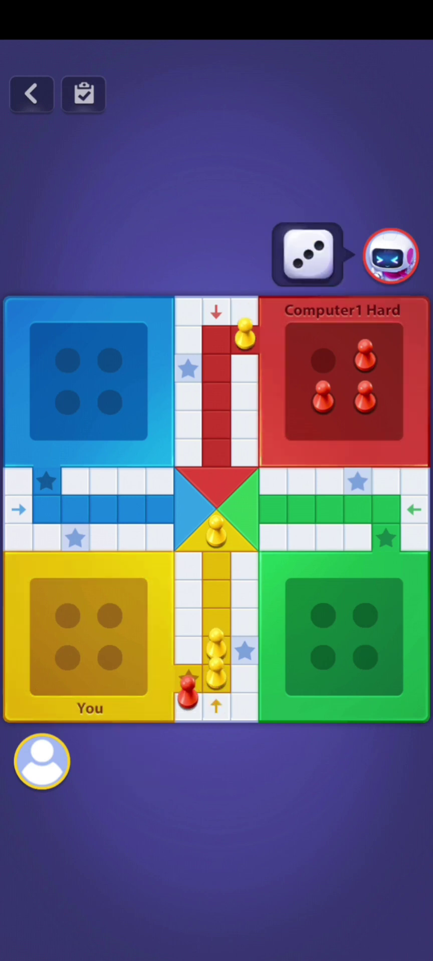
Bring the top yellow pawn four squares onto the right arm; advance a home-column pawn one square
{"action": "left_click", "coordinate": [126, 759]}
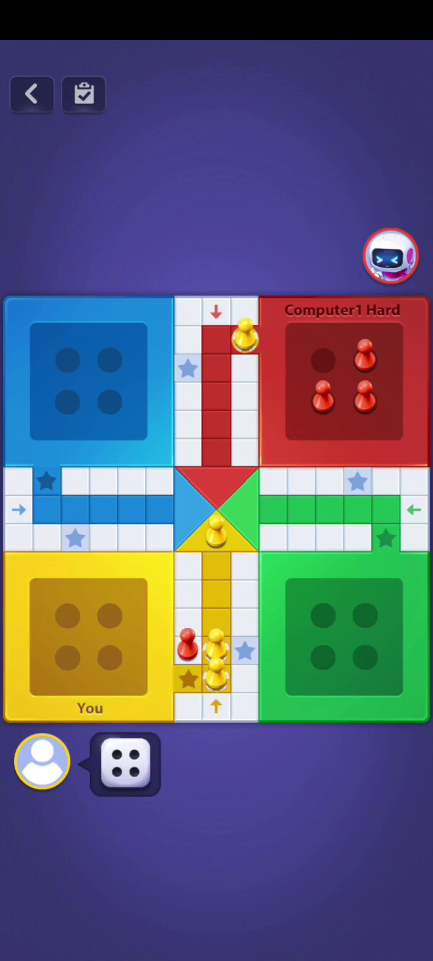
{"action": "left_click", "coordinate": [244, 338]}
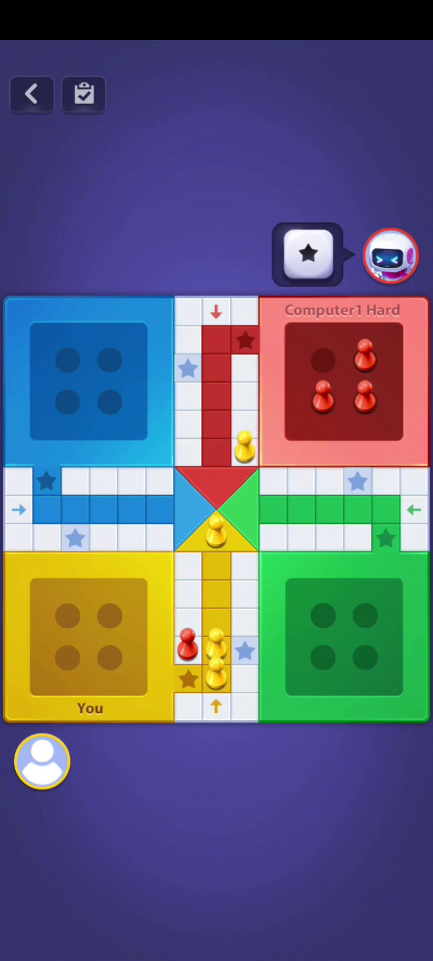
{"action": "left_click", "coordinate": [126, 759]}
{"action": "left_click", "coordinate": [245, 449]}
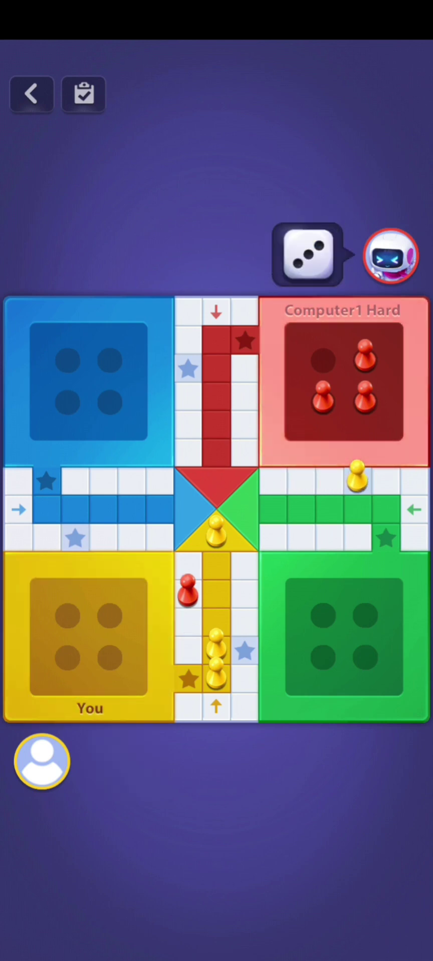
{"action": "left_click", "coordinate": [126, 759]}
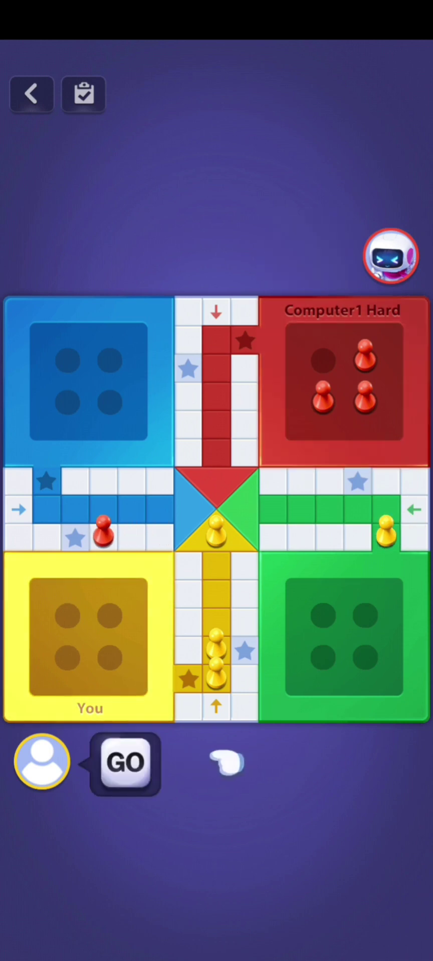
{"action": "left_click", "coordinate": [126, 759]}
{"action": "left_click", "coordinate": [215, 642]}
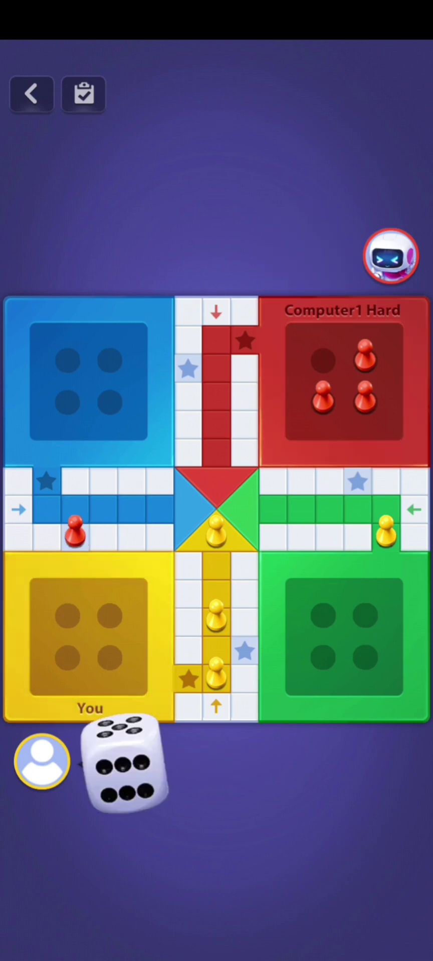
Move home-column yellow pawns one and two squares, bring one into the centre, then roll
{"action": "left_click", "coordinate": [215, 616]}
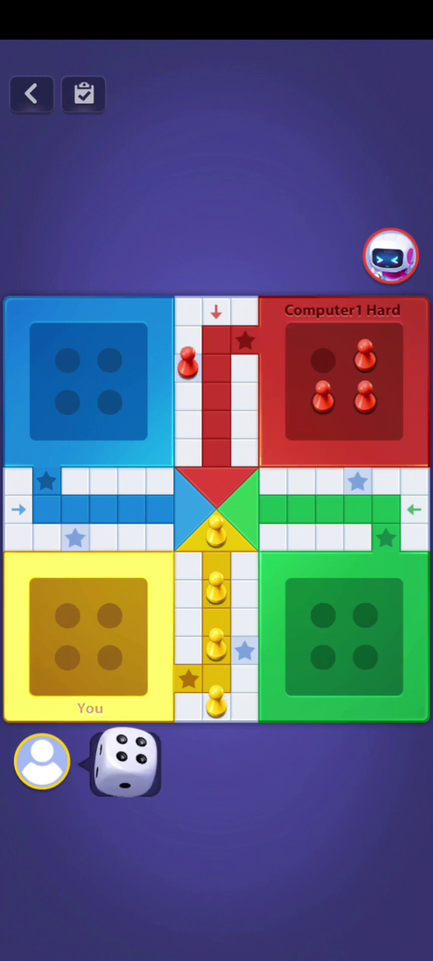
{"action": "left_click", "coordinate": [215, 559]}
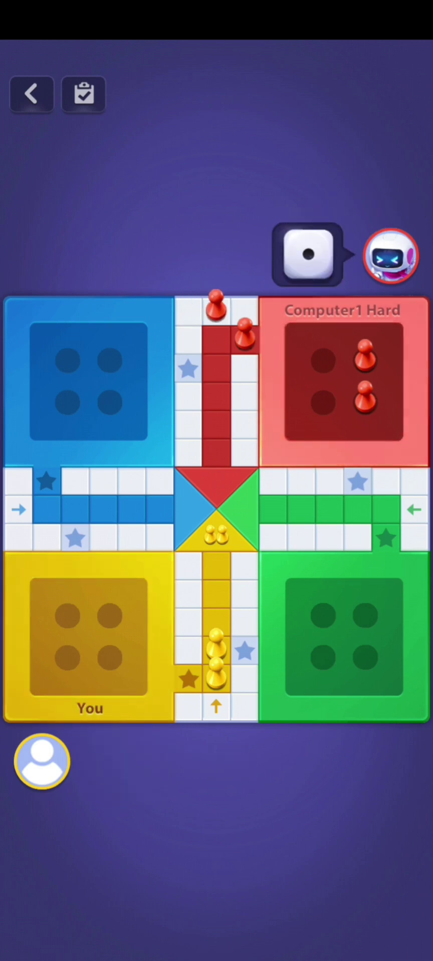
{"action": "left_click", "coordinate": [215, 642]}
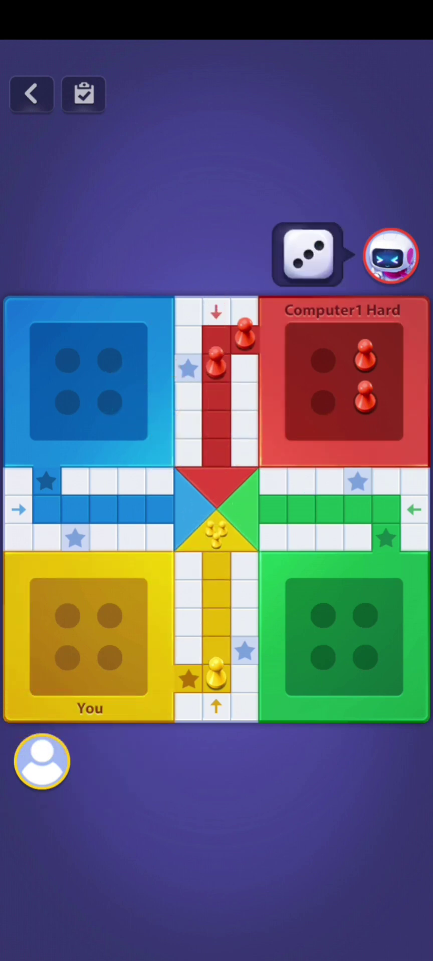
{"action": "left_click", "coordinate": [126, 764]}
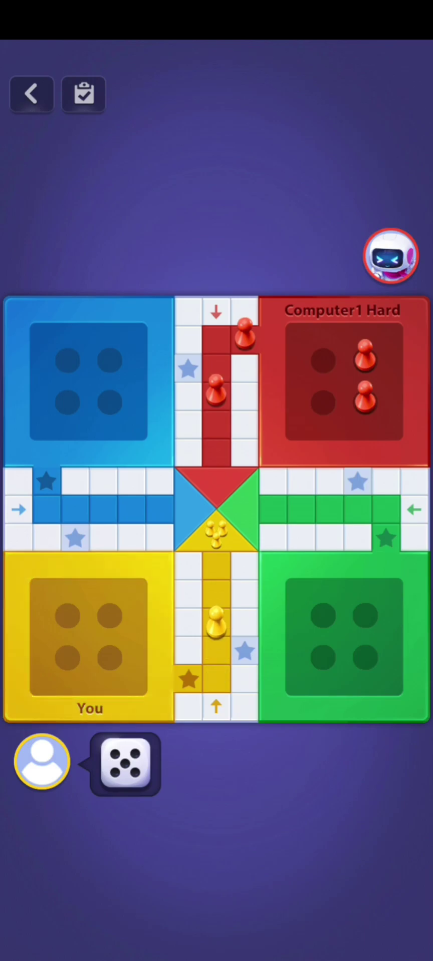